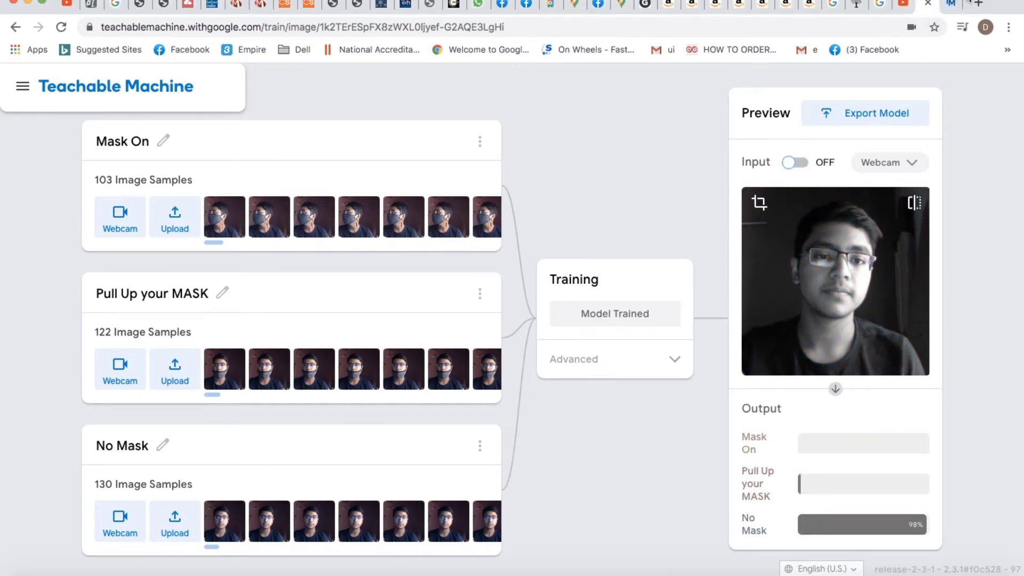
# - Search Google for "teachable machine" in a new browser tab, open the Teachable Machine site and start a new image project
pyautogui.click(979, 4)
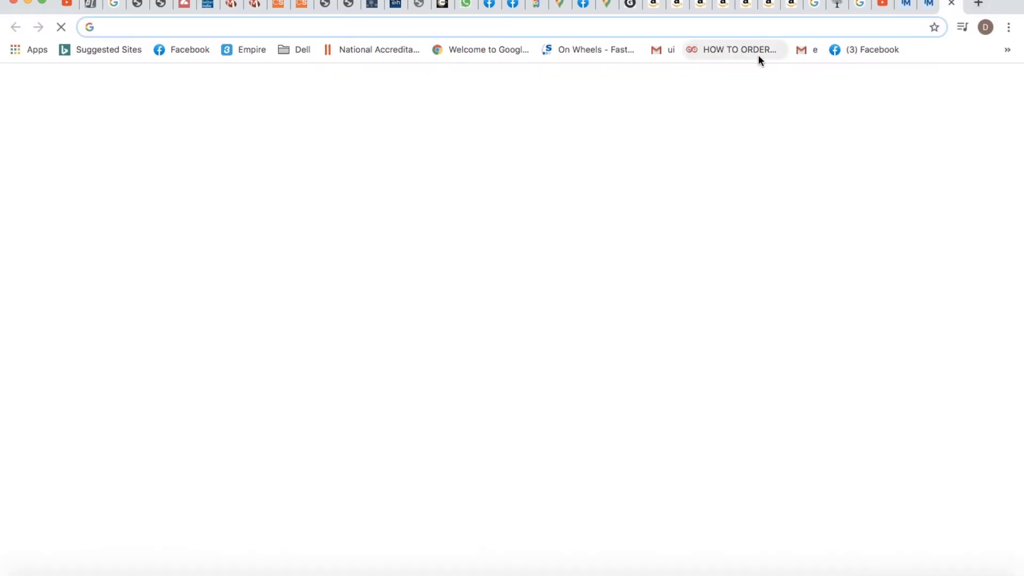
pyautogui.write('tea')
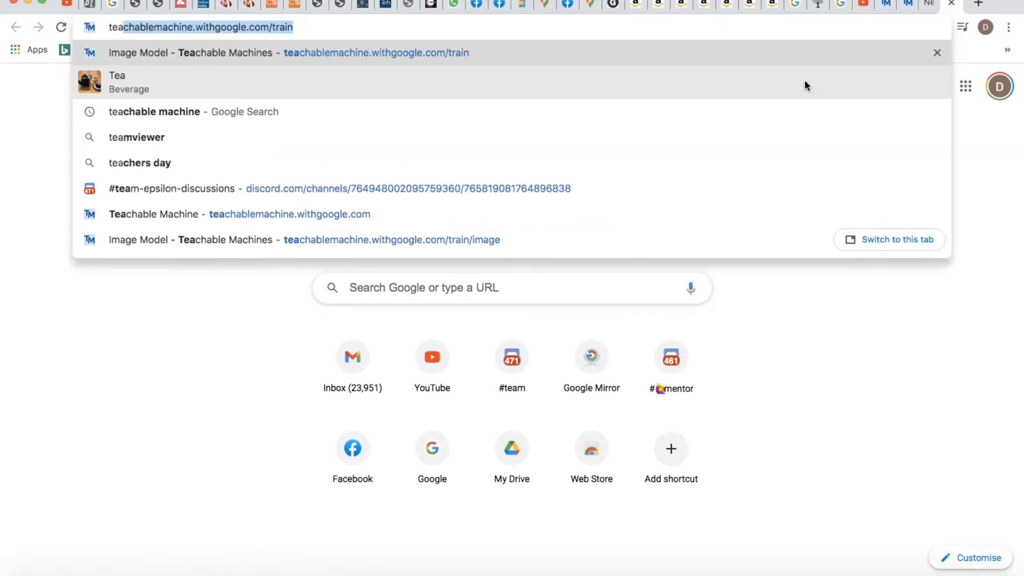
pyautogui.write('cha')
pyautogui.press('Return')
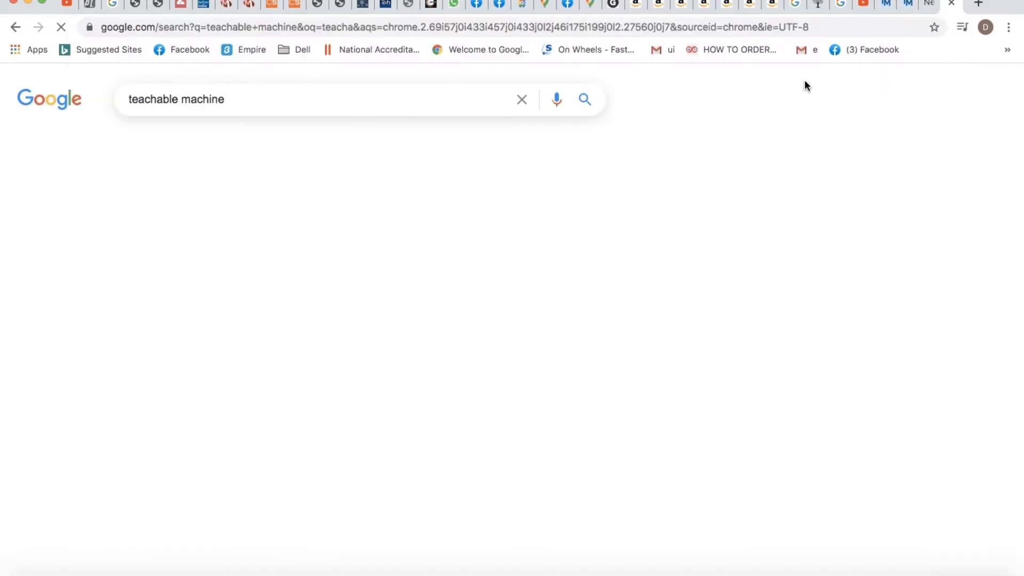
pyautogui.click(235, 224)
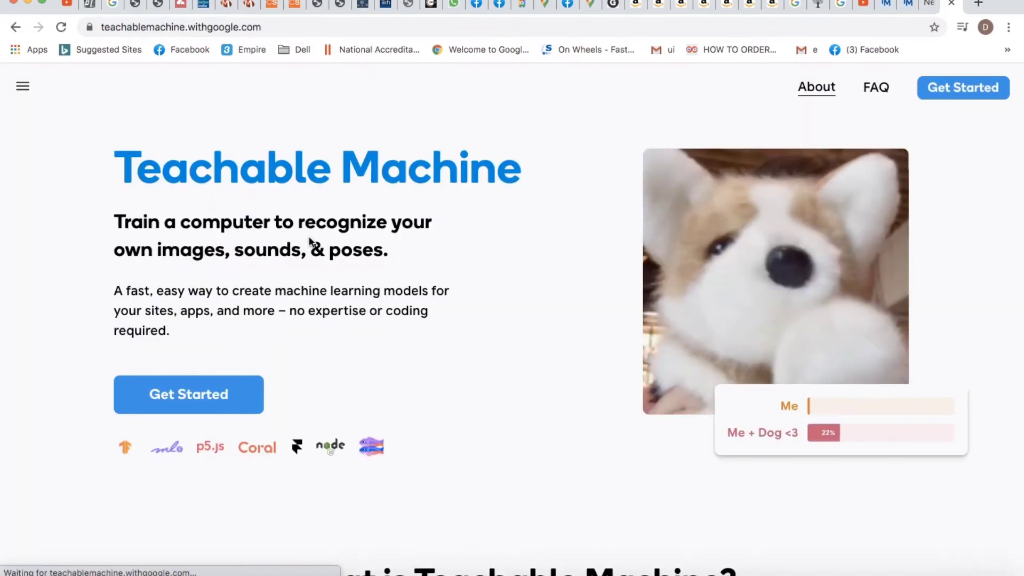
pyautogui.click(231, 407)
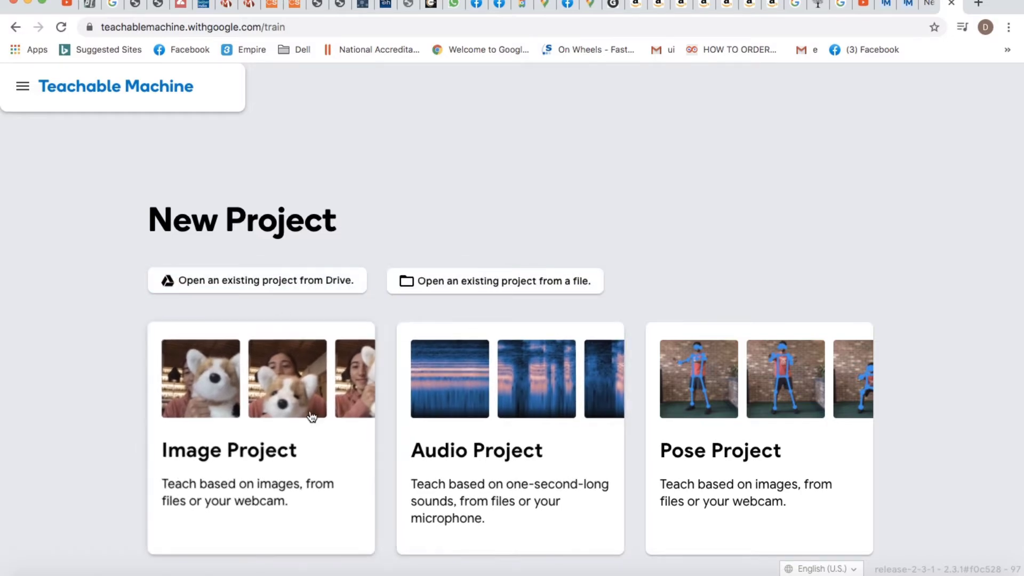
pyautogui.click(288, 415)
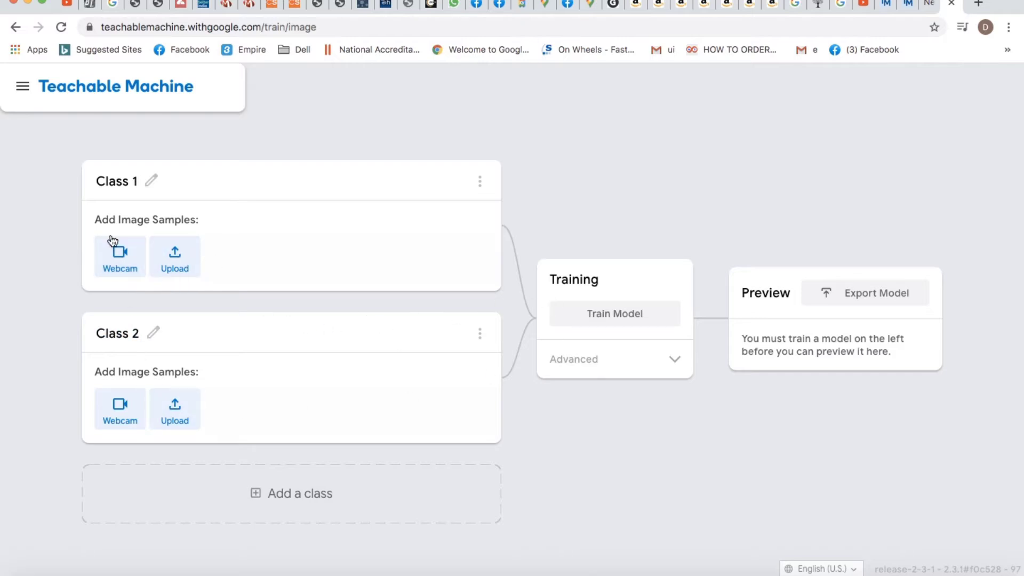
# - Turn on webcam capture for Class 1 and rename the class "No Mask"
pyautogui.click(119, 254)
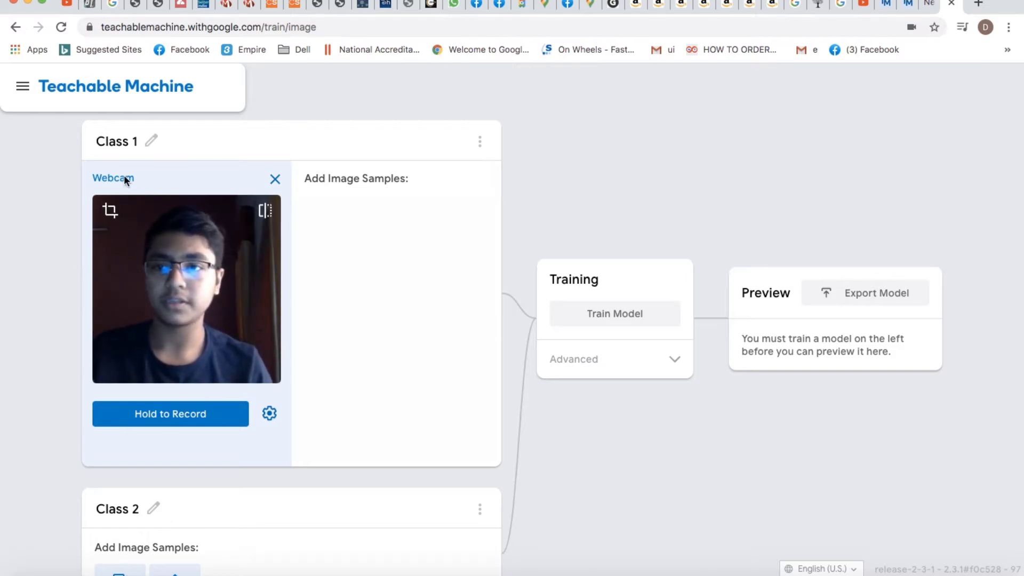
pyautogui.click(125, 141)
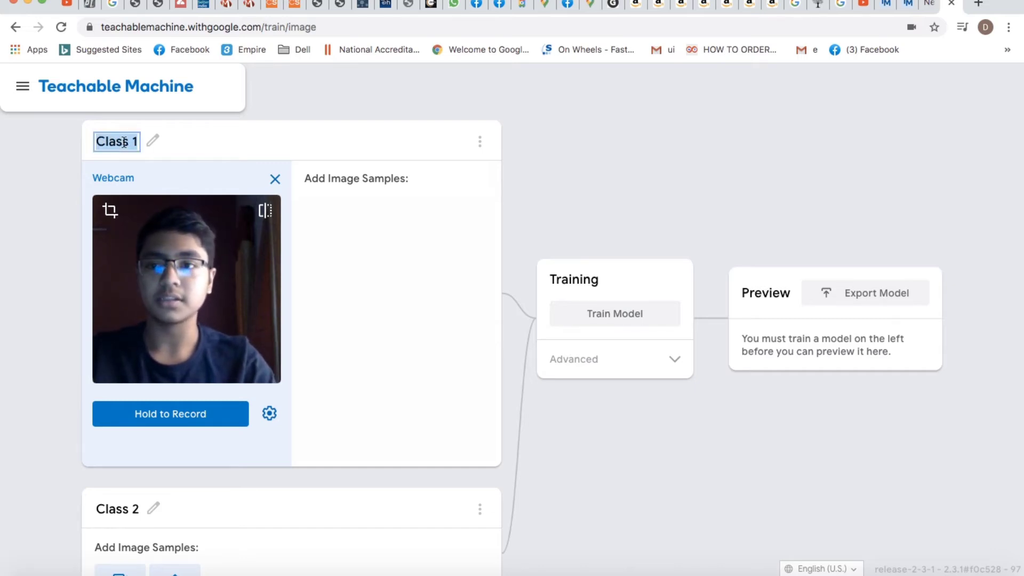
pyautogui.write('N')
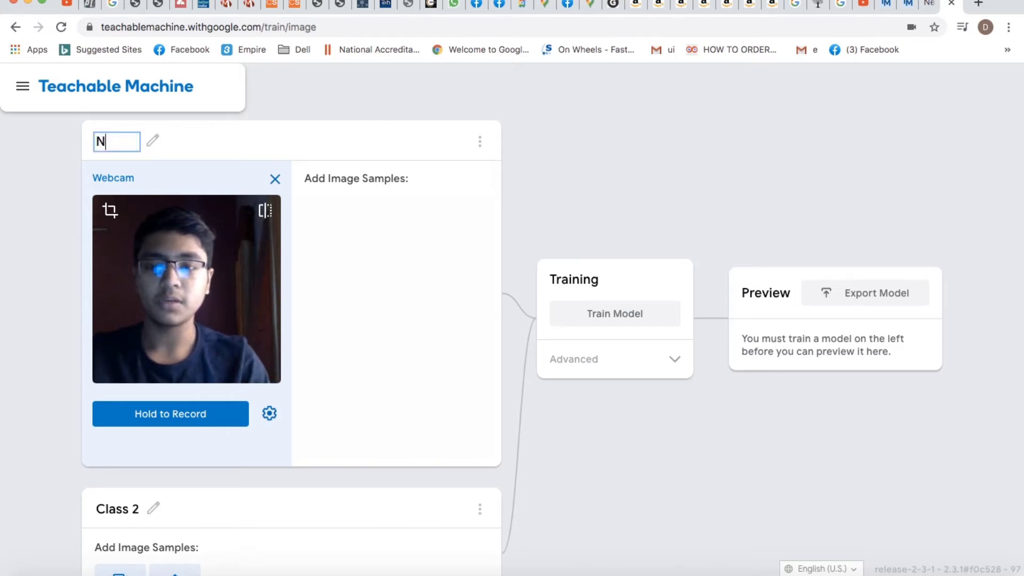
pyautogui.write('o Mask')
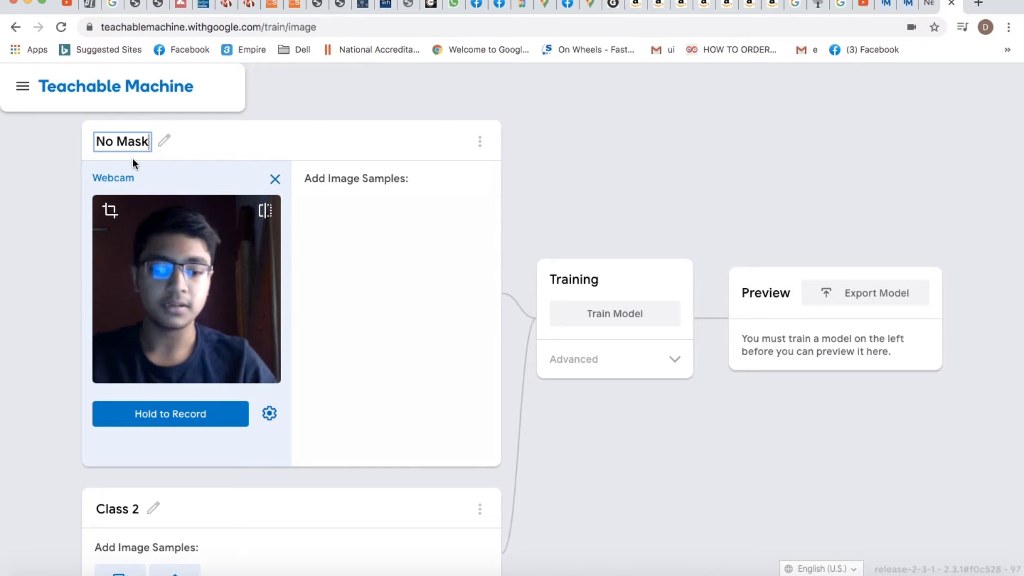
pyautogui.press('Return')
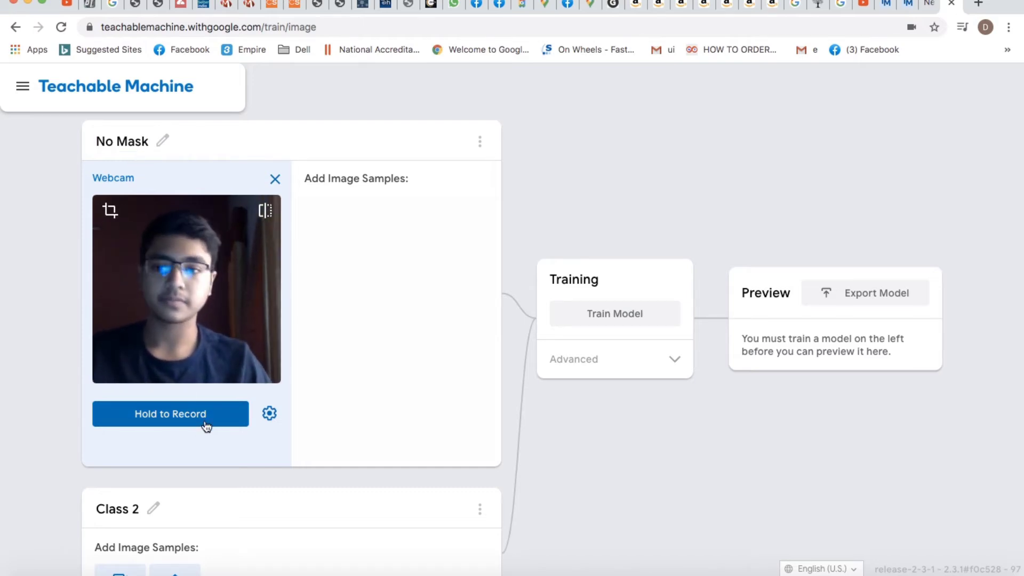
# - Record about 140 webcam image samples of the bare face for the No Mask class and look through them
pyautogui.moveTo(198, 420); pyautogui.dragTo(198, 420)
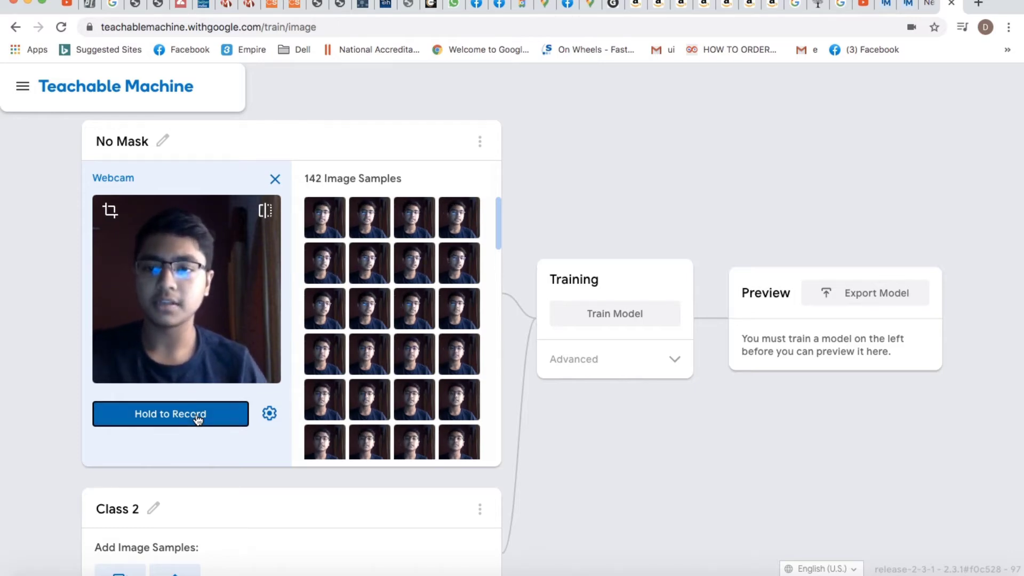
pyautogui.scroll(-4, 327, 434)
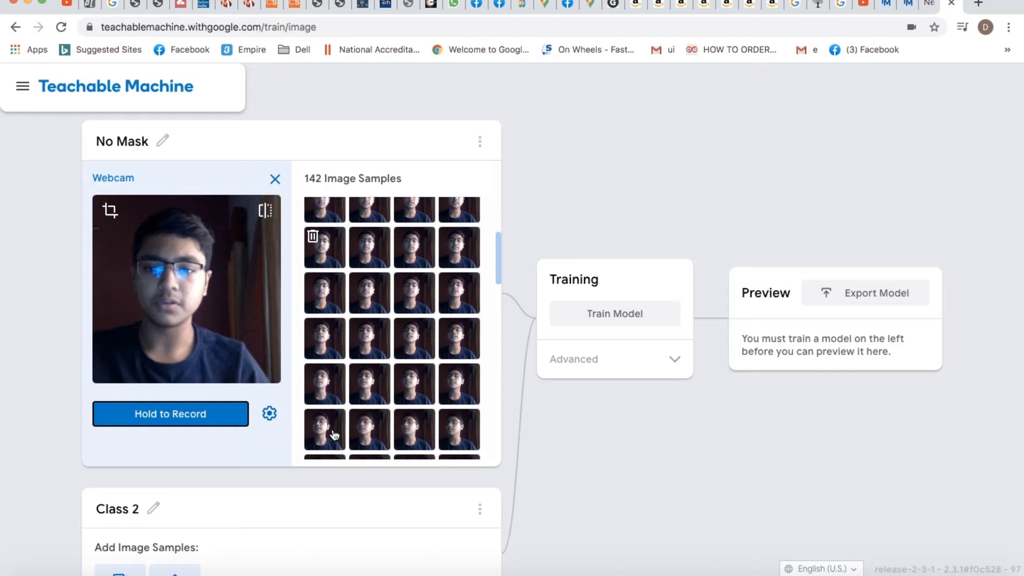
pyautogui.scroll(-6, 363, 414)
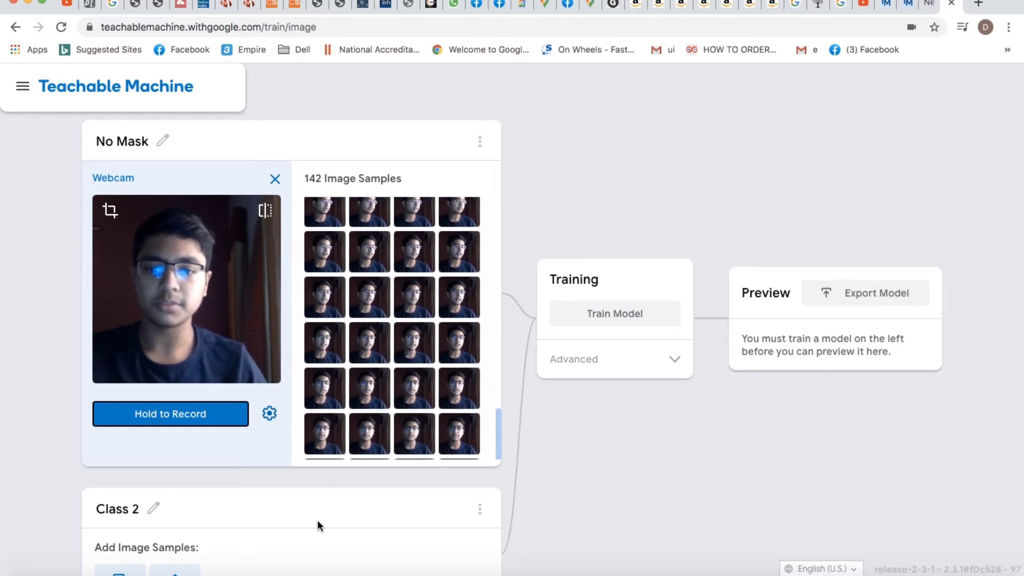
# - Rename Class 2 as "Mask On"
pyautogui.scroll(-5, 264, 475)
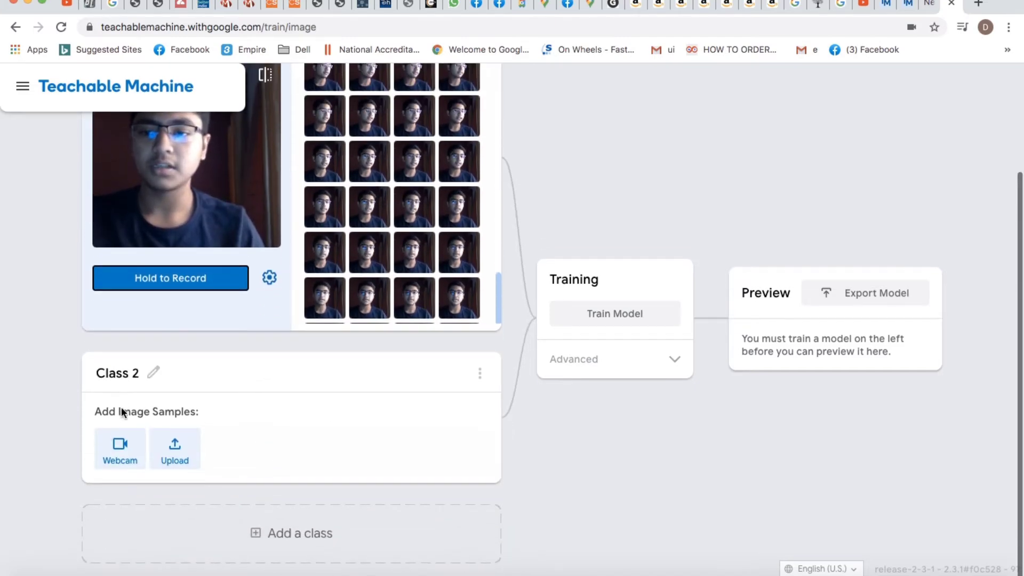
pyautogui.click(126, 375)
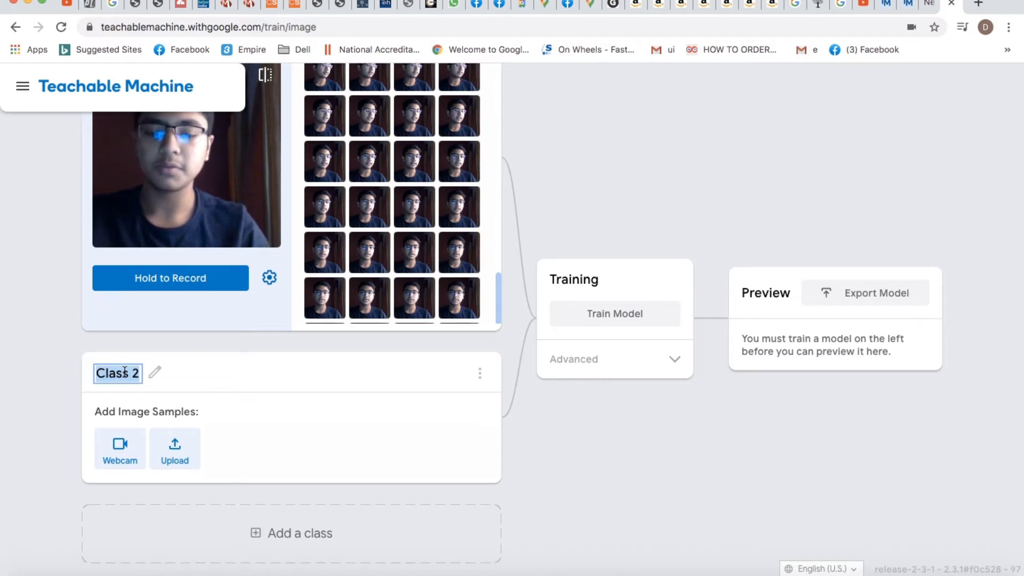
pyautogui.write('Mas')
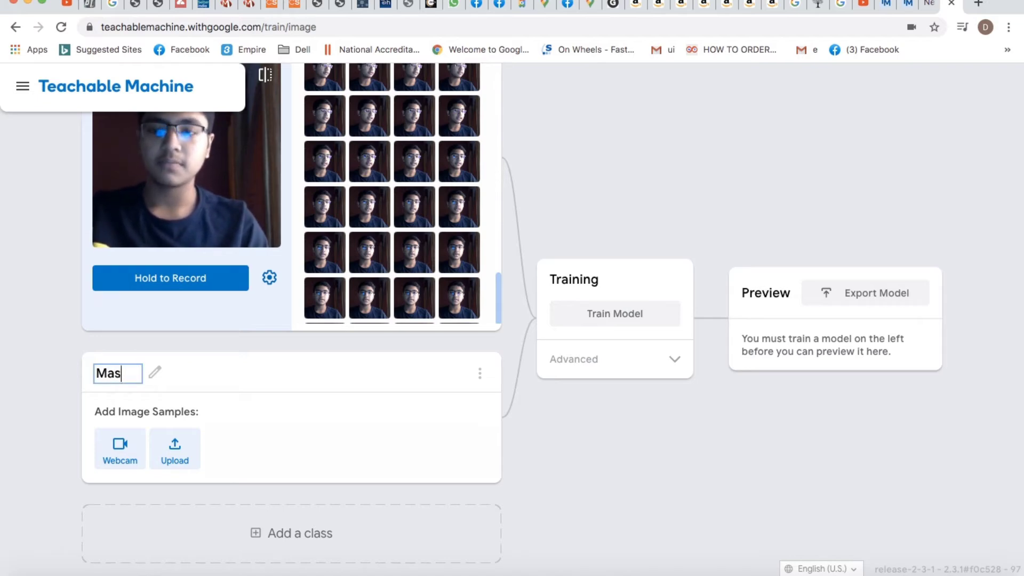
pyautogui.write('k')
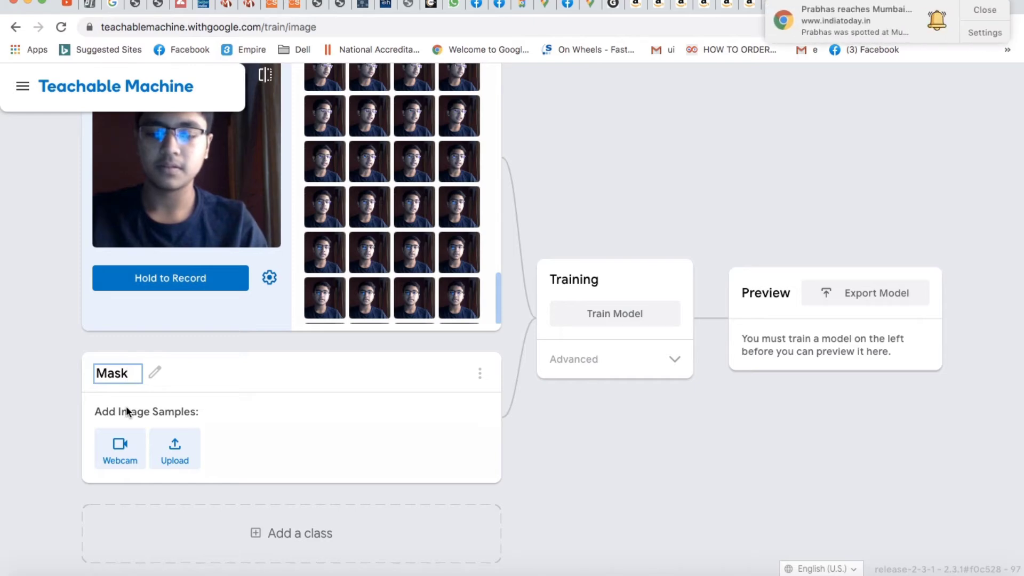
pyautogui.write(' O')
pyautogui.press('BackSpace')
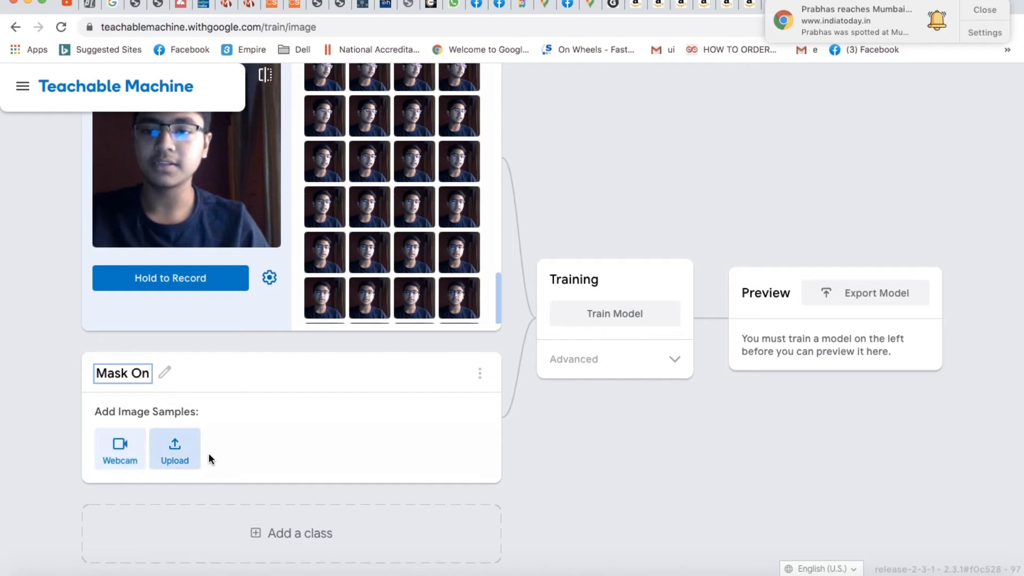
# - Record about 185 webcam image samples of the face with the mask worn for the Mask On class
pyautogui.click(126, 450)
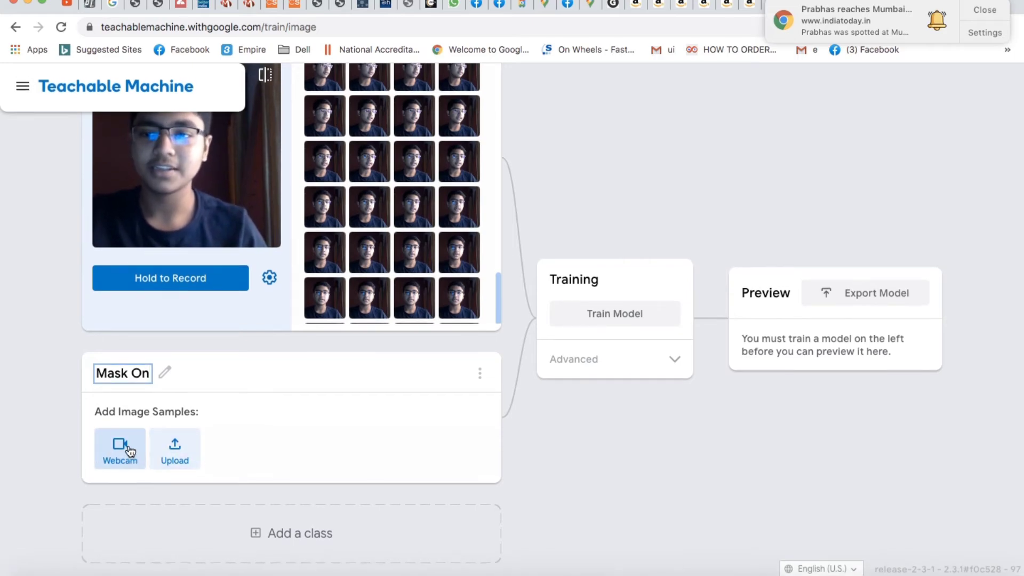
pyautogui.scroll(-2, 128, 446)
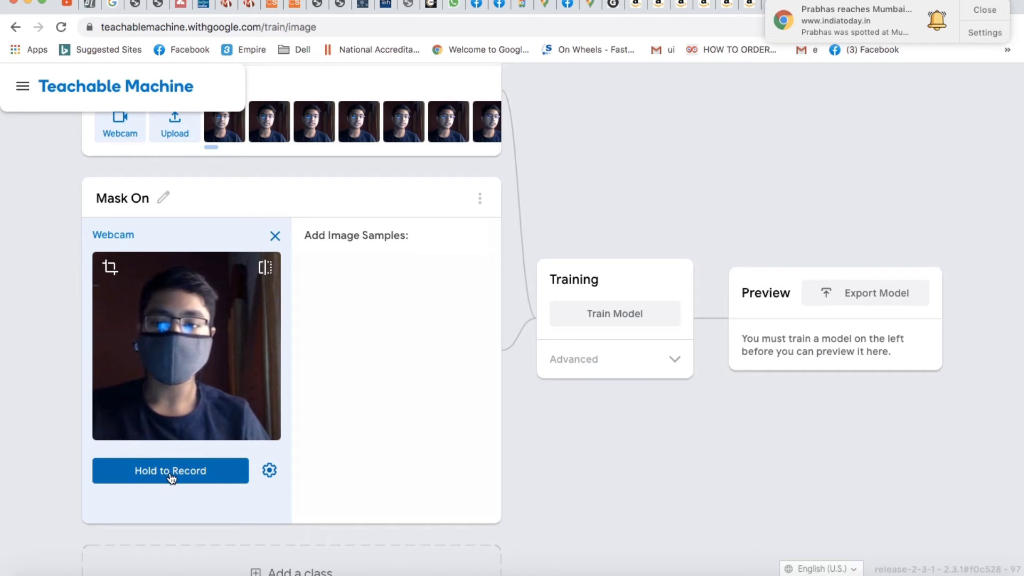
pyautogui.moveTo(171, 477); pyautogui.dragTo(171, 477)
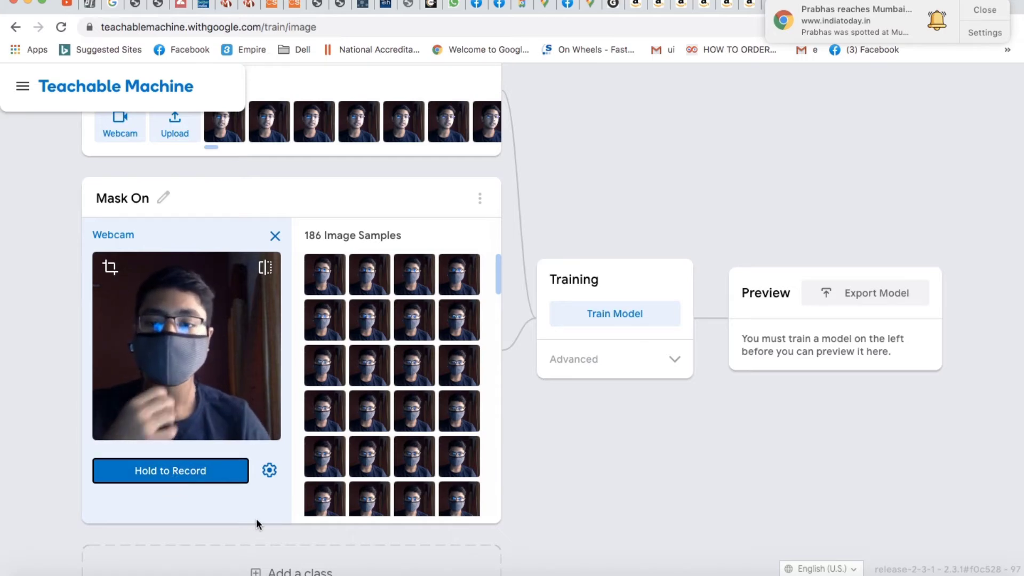
# - Add a third class and name it "Pull Up your mask"
pyautogui.scroll(-2, 256, 520)
pyautogui.click(256, 534)
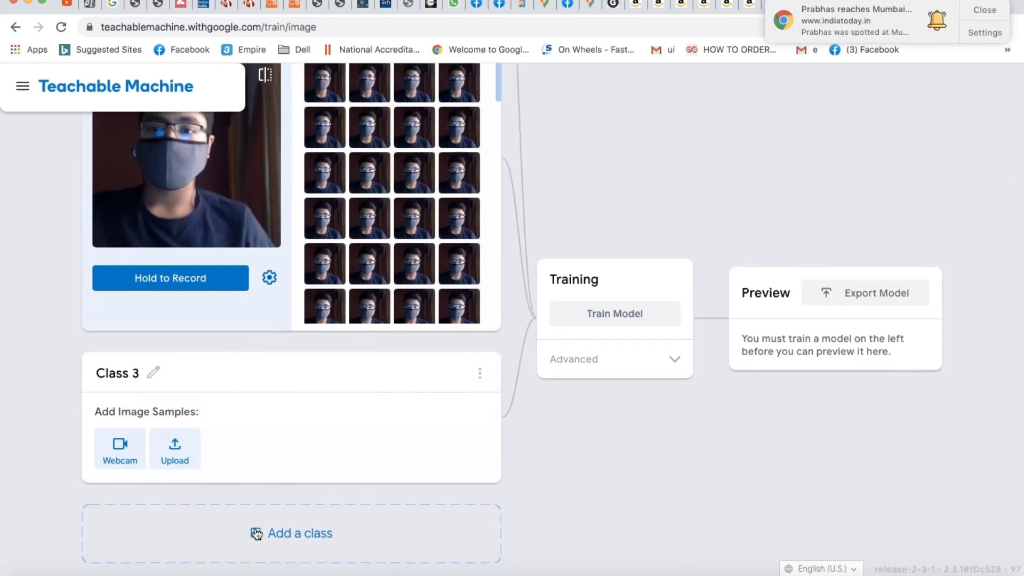
pyautogui.click(131, 376)
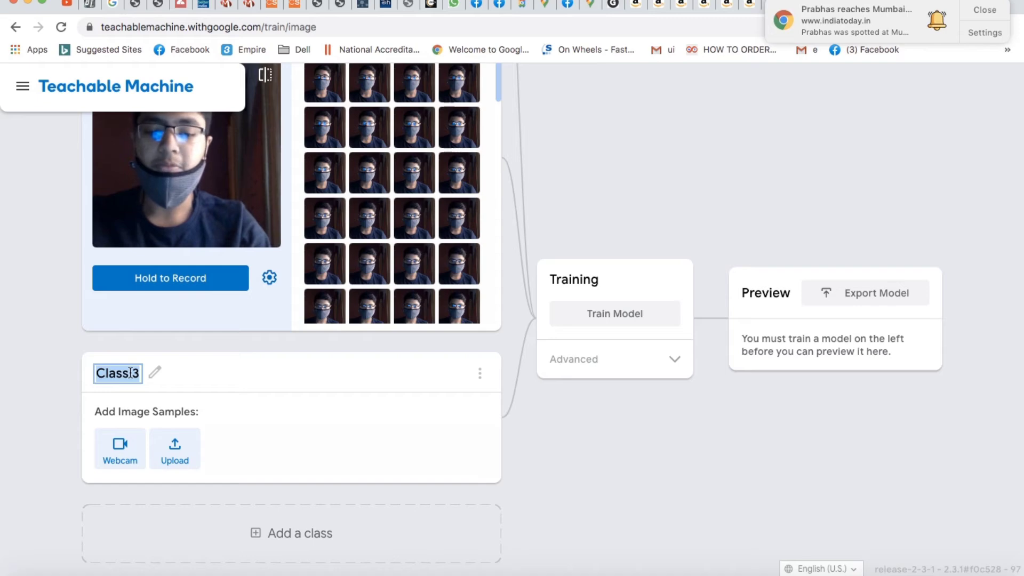
pyautogui.write('Pull Up you')
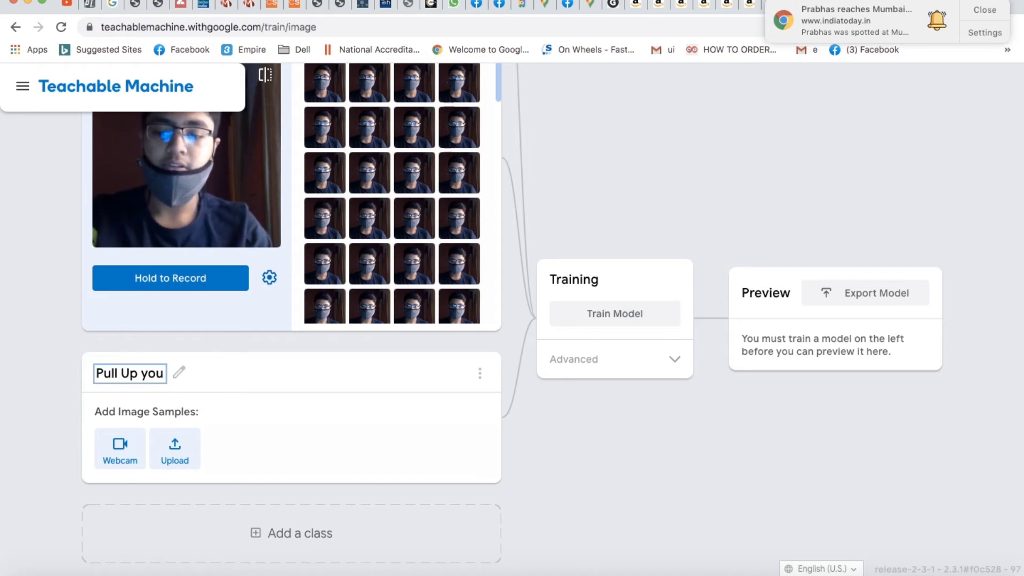
pyautogui.write('r mask')
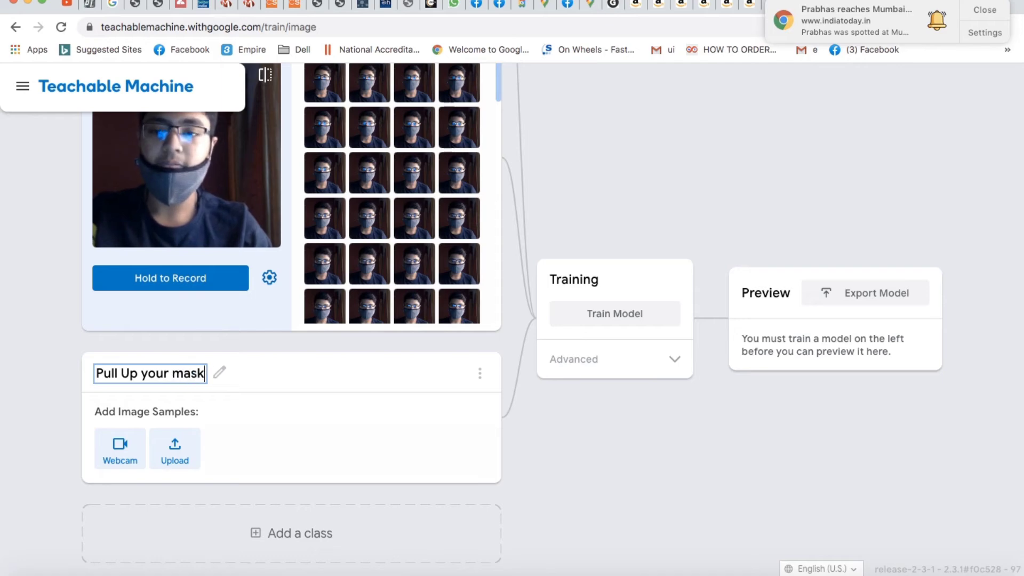
# - Record about 215 webcam image samples with the mask pulled down for the "Pull Up your mask" class
pyautogui.click(142, 455)
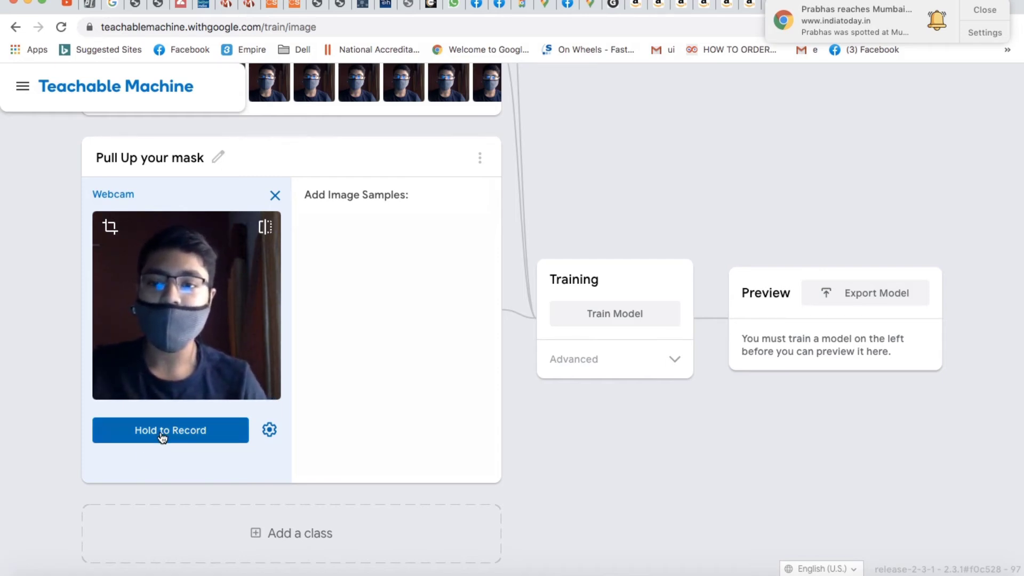
pyautogui.moveTo(160, 437); pyautogui.dragTo(163, 438)
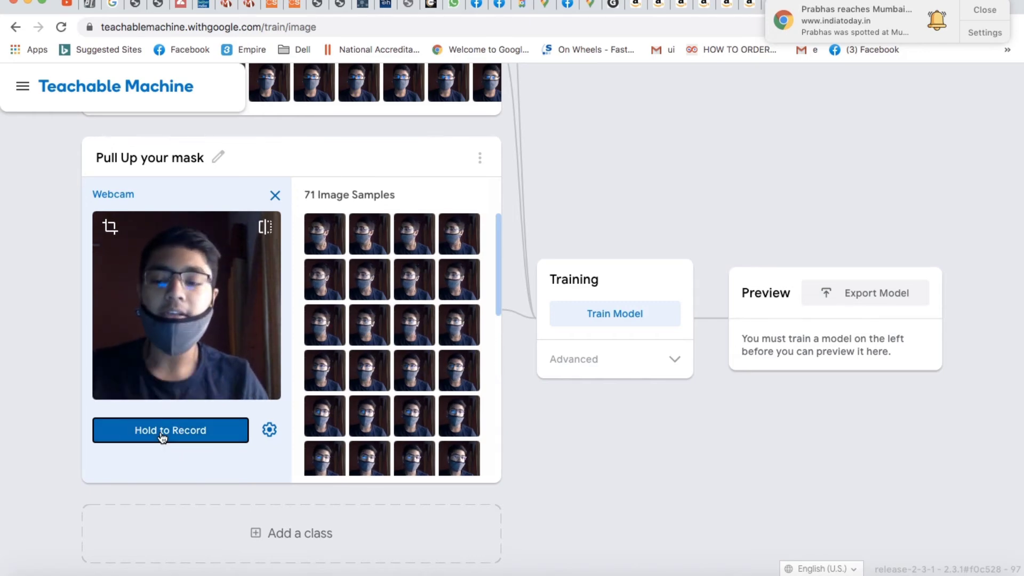
pyautogui.moveTo(163, 438); pyautogui.dragTo(163, 438)
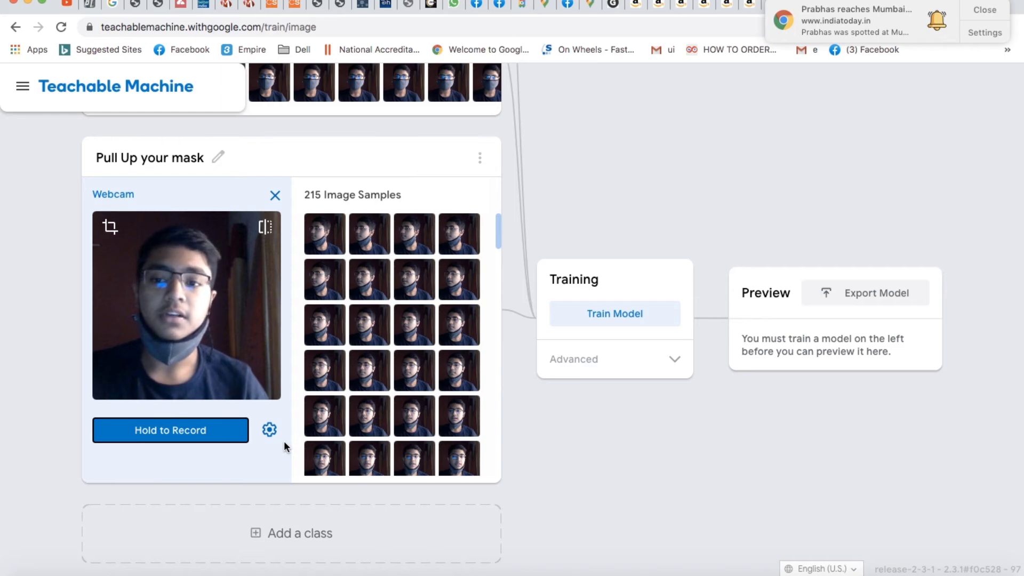
# - Train the model on the three mask classes, then switch off the preview's webcam input
pyautogui.click(587, 316)
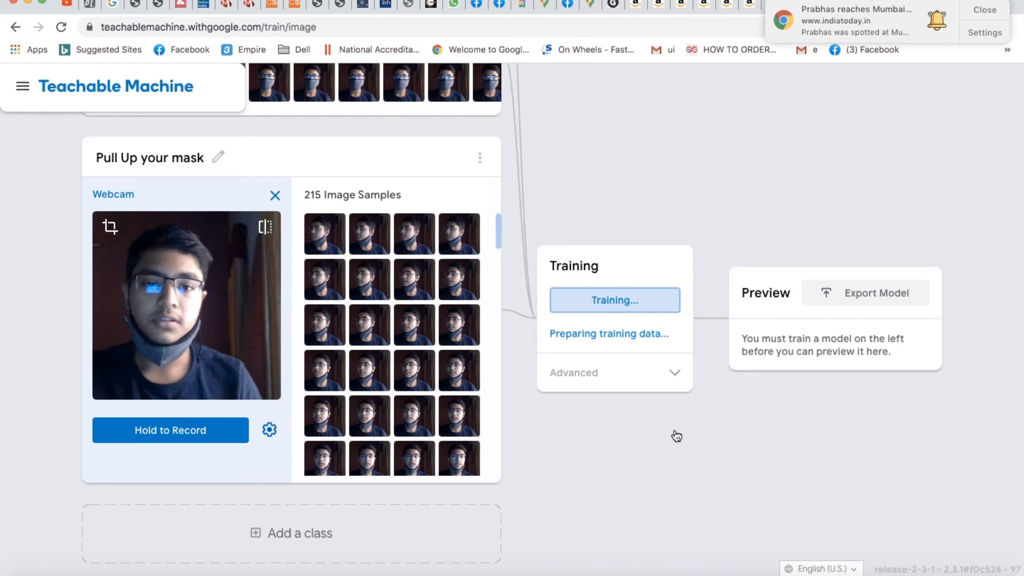
pyautogui.click(981, 11)
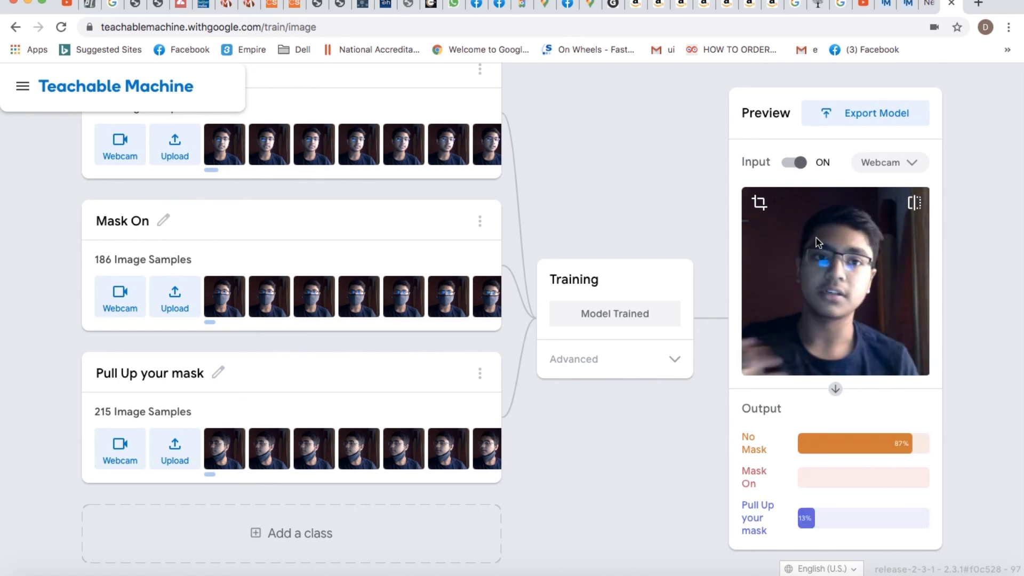
pyautogui.click(801, 162)
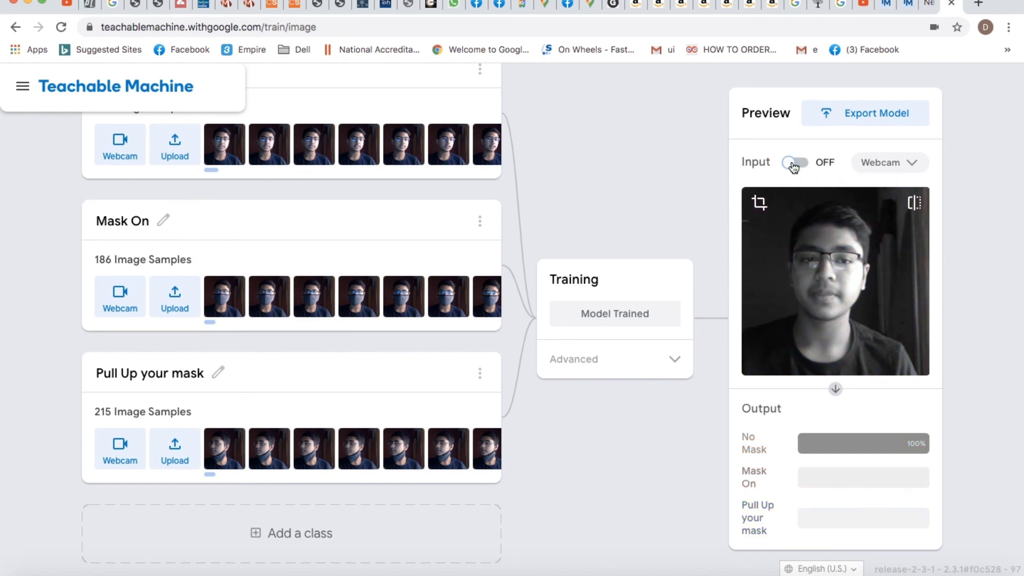